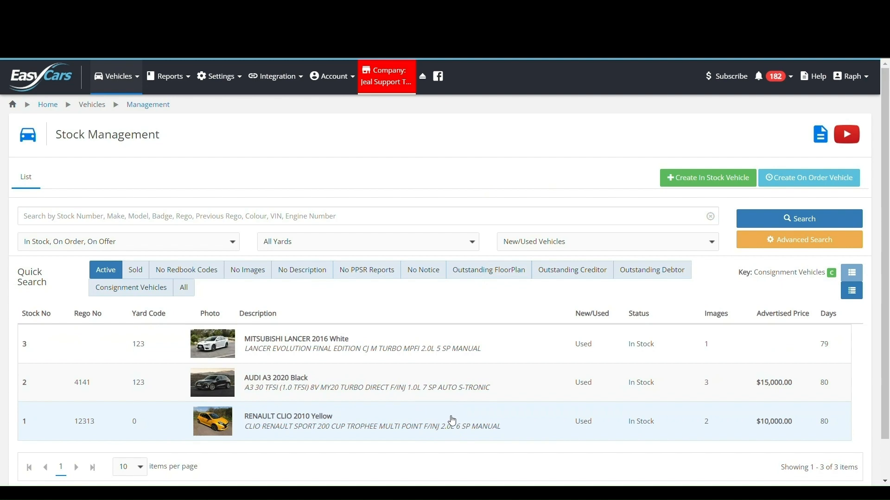
- Open the expenses of the yellow 2010 Renault Clio and start a new expense
left_click(452, 420)
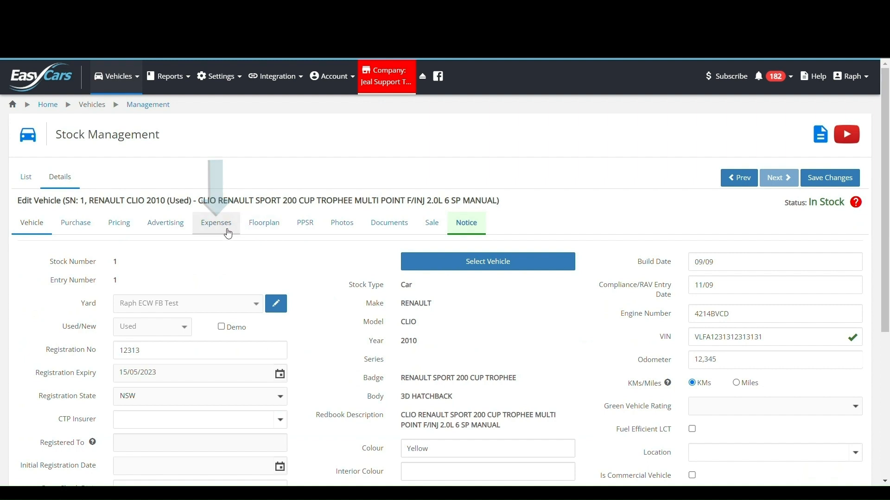
left_click(228, 234)
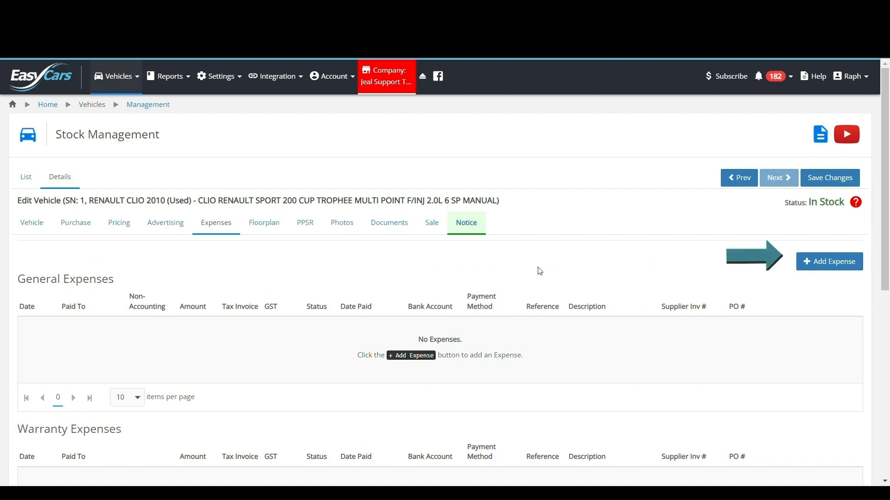
left_click(809, 262)
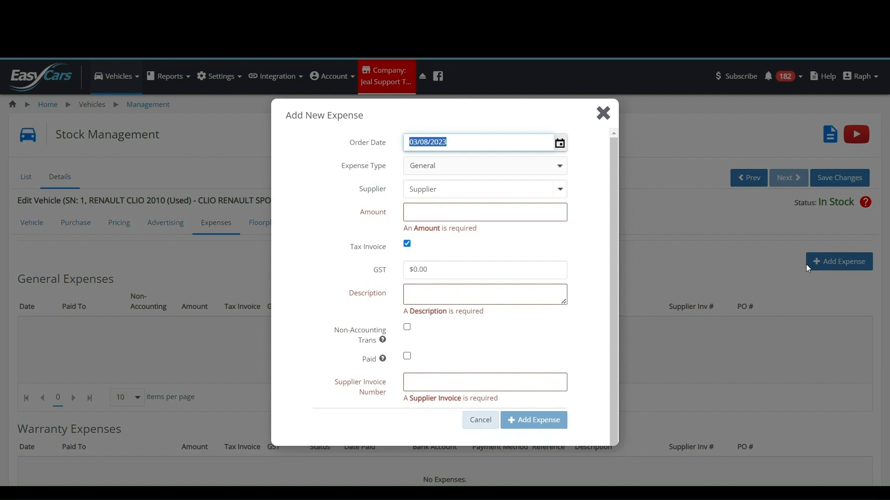
- Check the order date calendar and the available expense types for the new expense without changing either
left_click(561, 144)
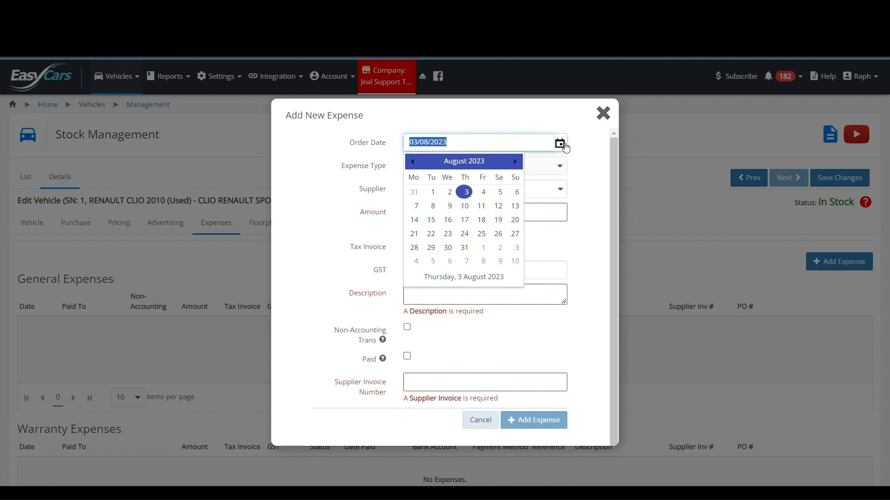
left_click(582, 161)
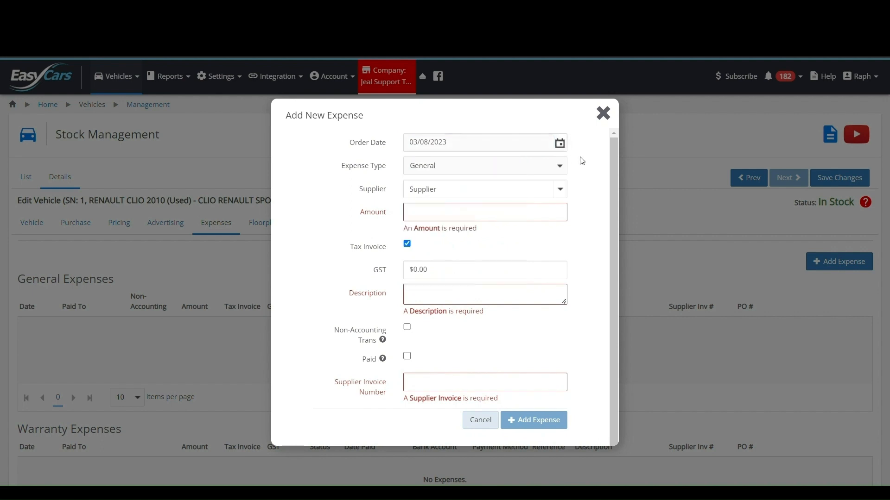
left_click(552, 167)
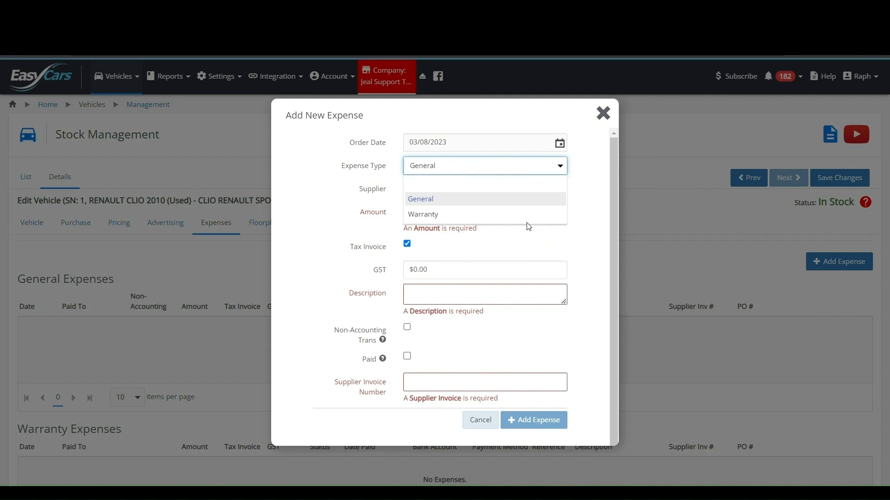
left_click(578, 193)
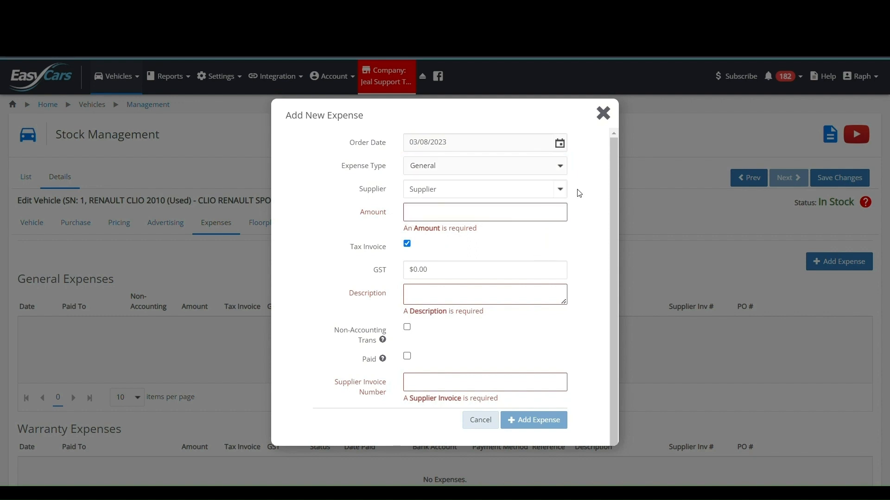
- Enter an amount of $150 for the new expense, keep it as a tax invoice, and describe it as Detailing
left_click(559, 192)
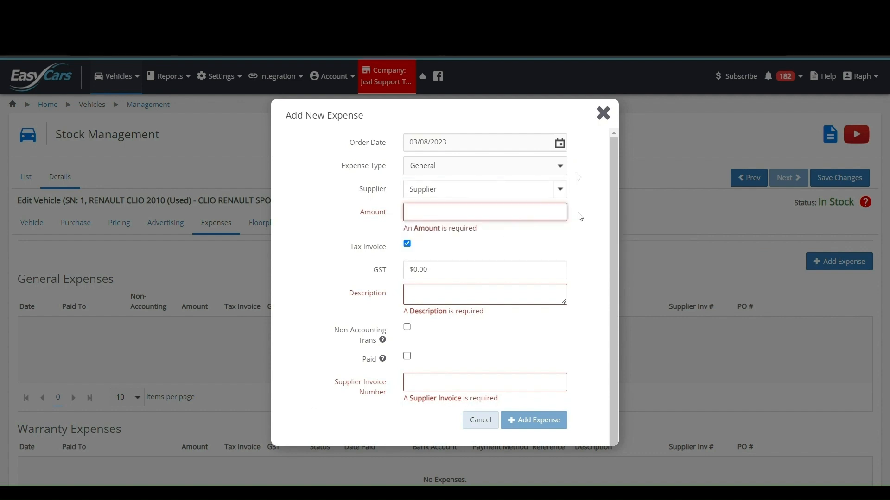
type("150")
left_click(510, 242)
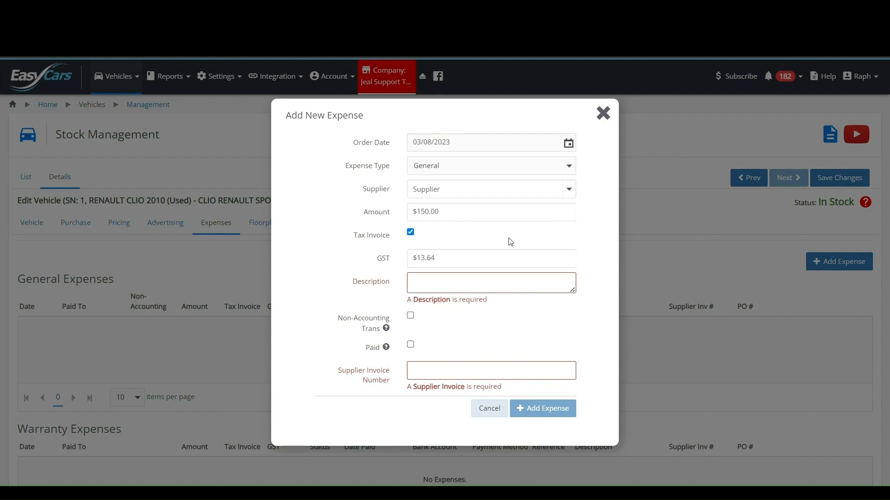
left_click(411, 232)
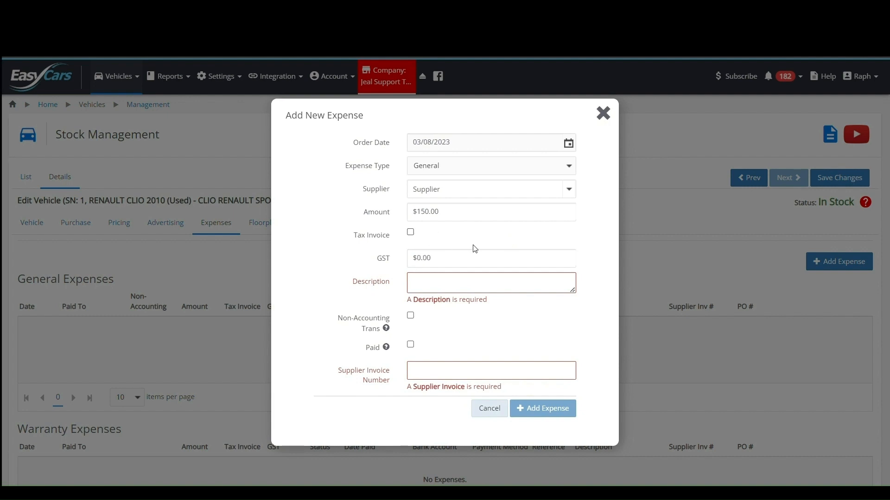
key("space")
key("Tab")
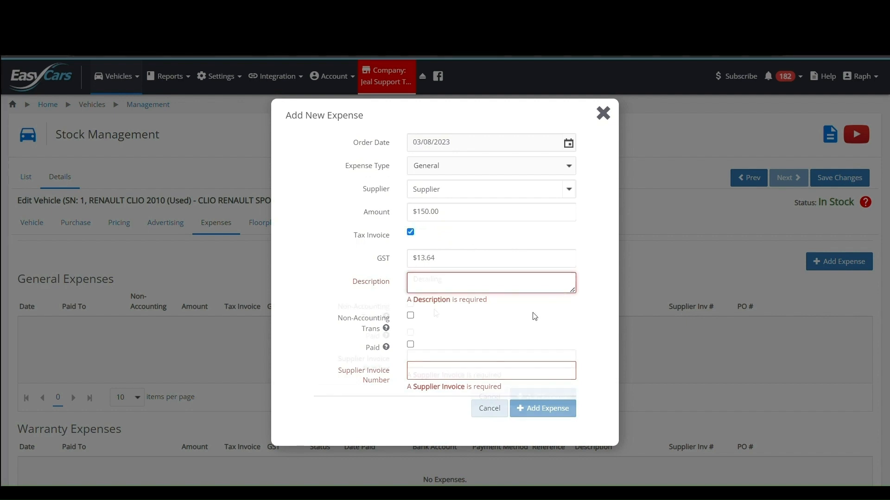
type("Detailing")
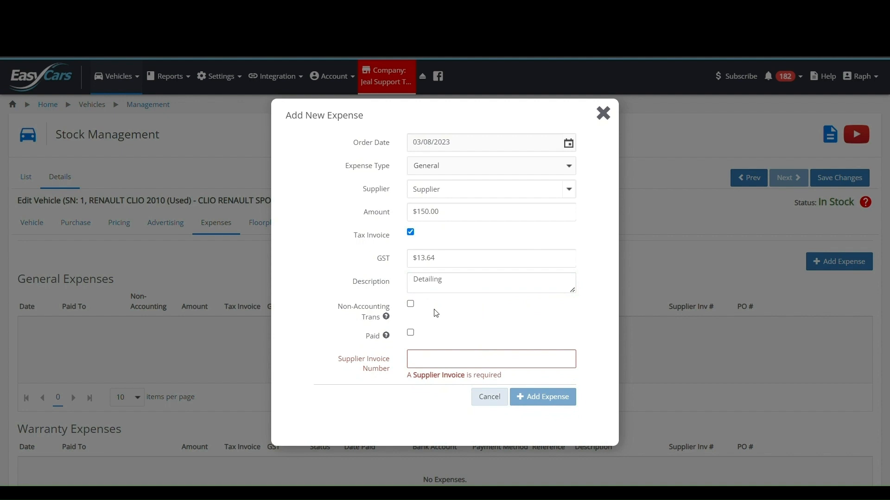
- Mark the Detailing expense as paid from Main Bank Account by Credit Card with the reference Payment, and add it
left_click(410, 304)
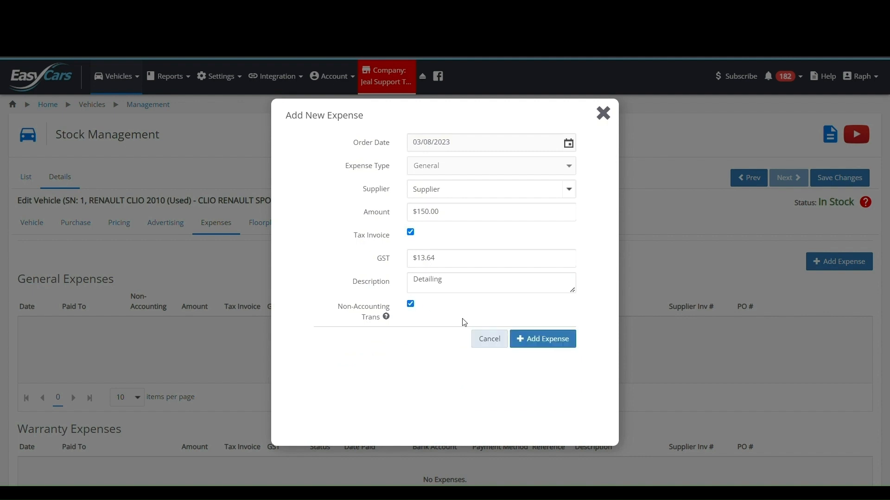
left_click(411, 305)
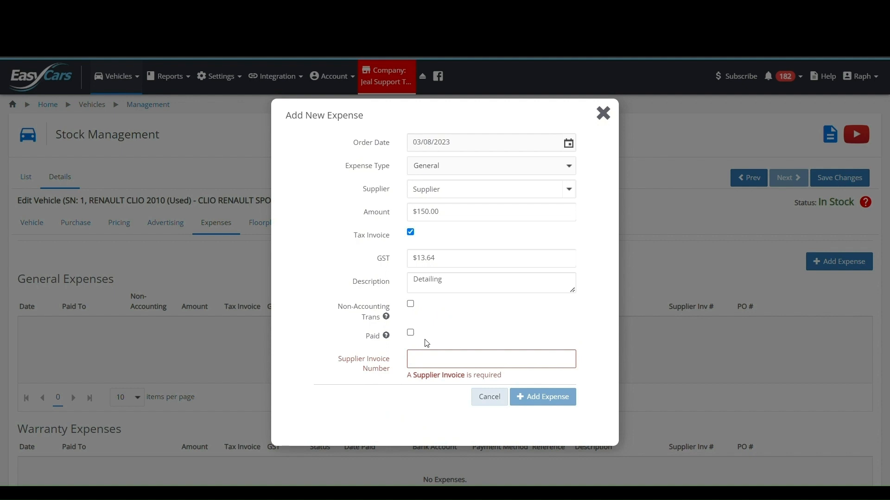
left_click(410, 332)
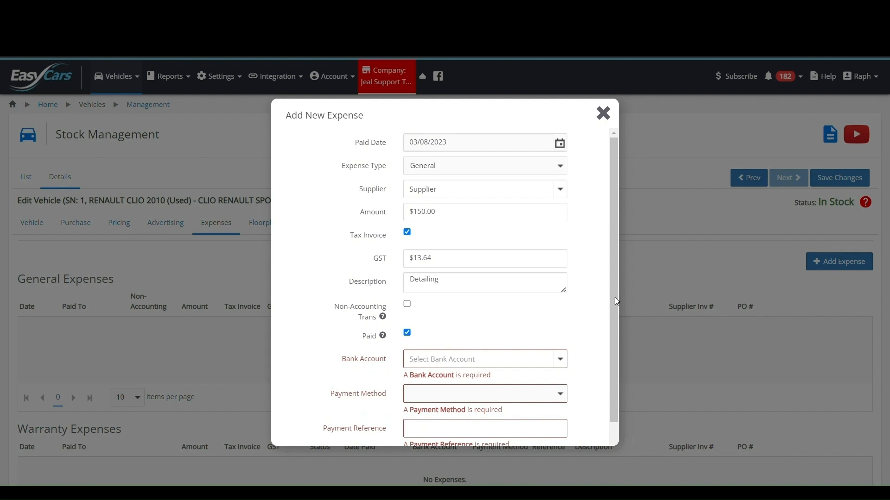
left_click_drag(615, 297, 619, 338)
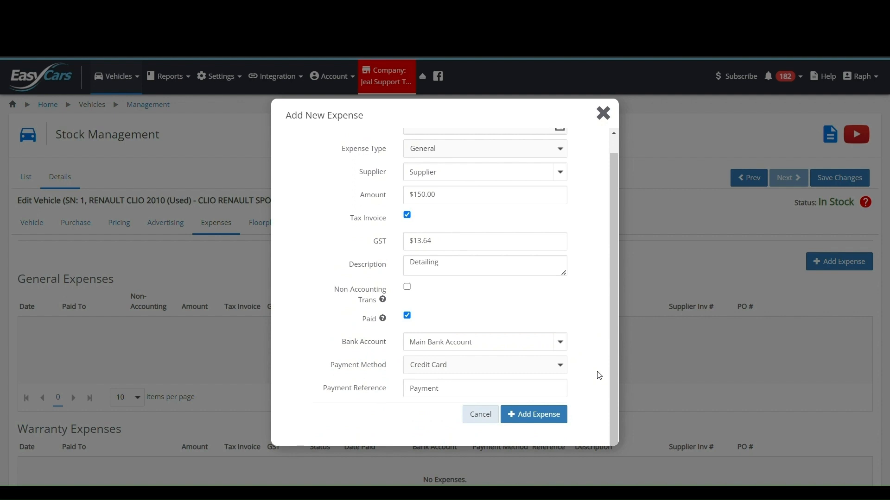
scroll(607, 379, "up", 1)
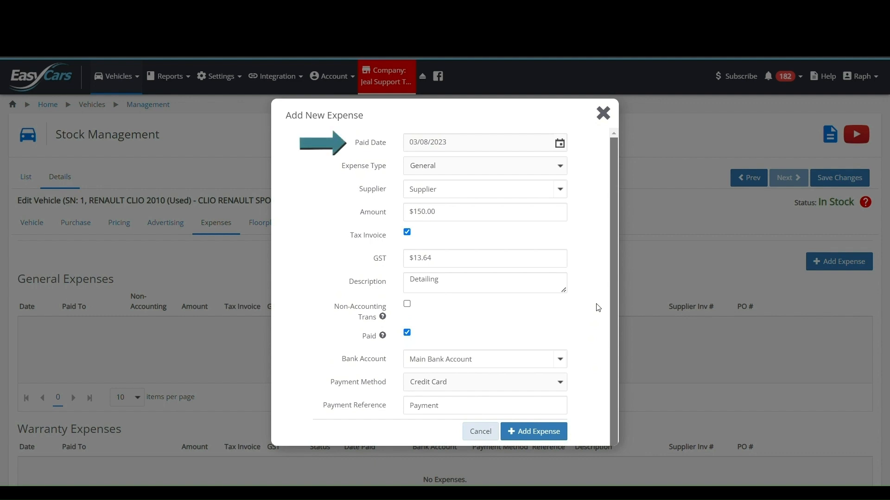
scroll(614, 370, "down", 1)
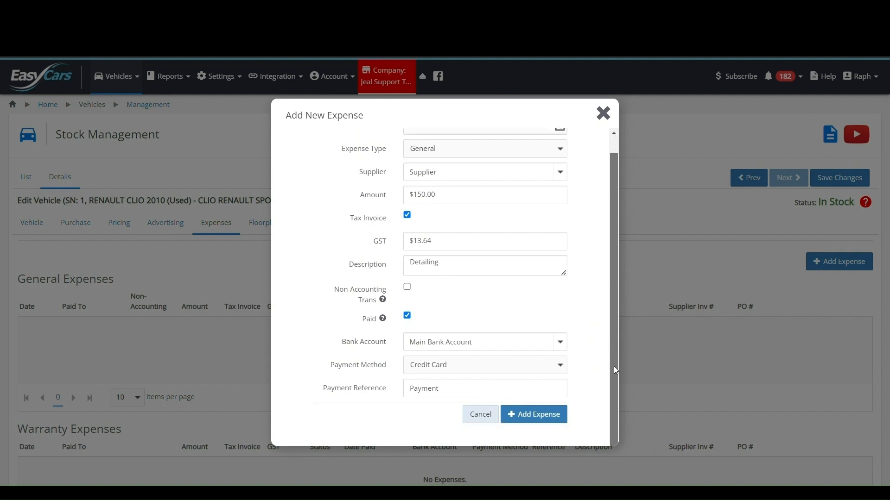
left_click(407, 316)
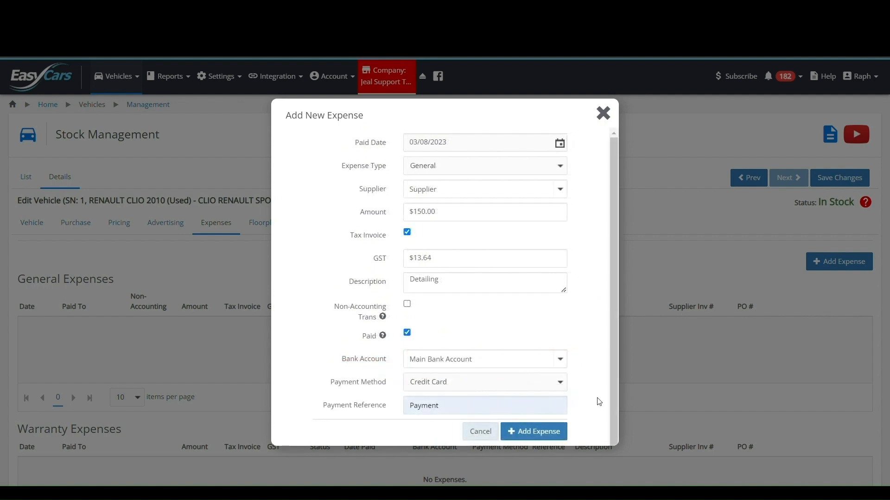
left_click(566, 432)
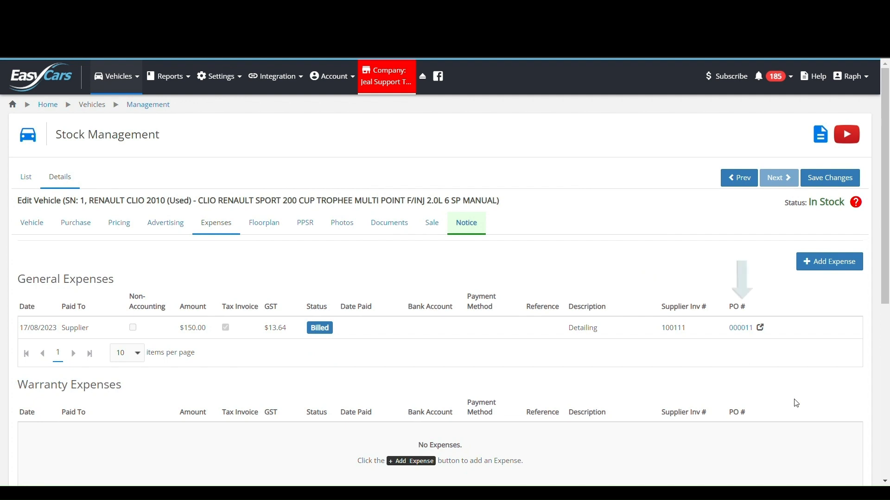
- Open the Detailing expense's purchase order and add a $150 Bank Transfer payment dated 17/08/2023 from Main Bank Account with the reference Payment
left_click(743, 328)
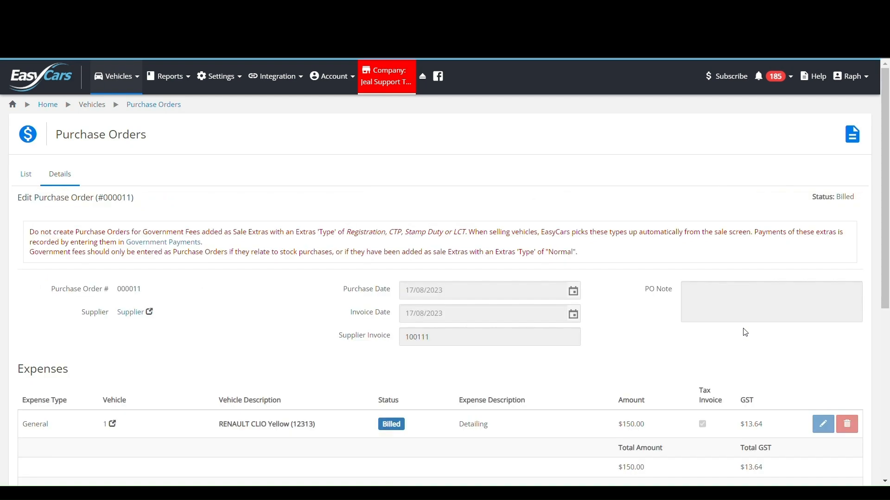
scroll(745, 332, "down", 6)
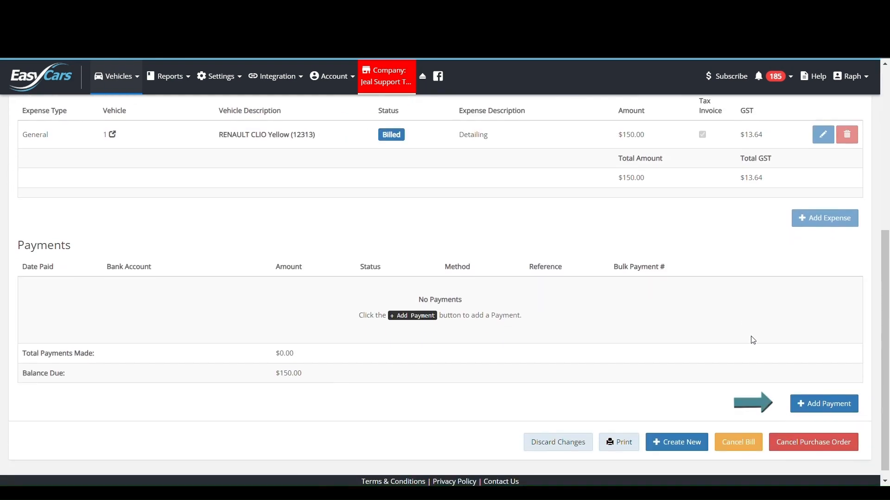
left_click(813, 405)
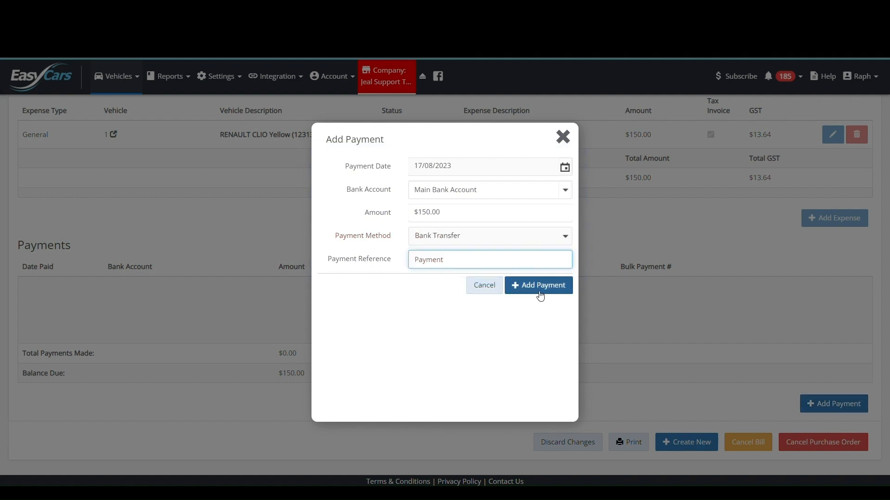
left_click(540, 296)
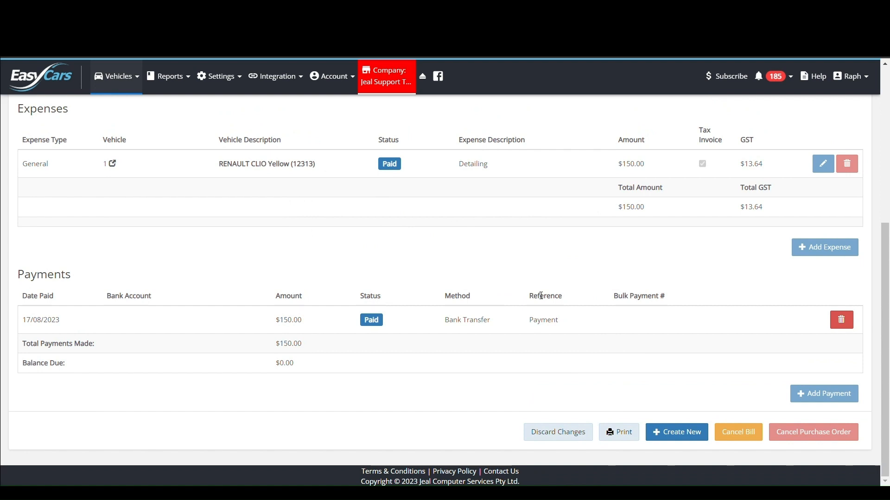
scroll(540, 296, "up", 4)
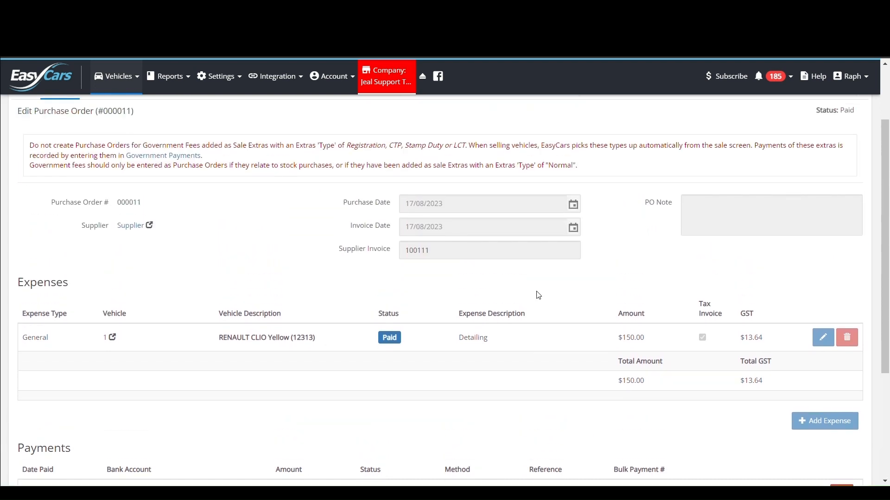
scroll(538, 296, "down", 2)
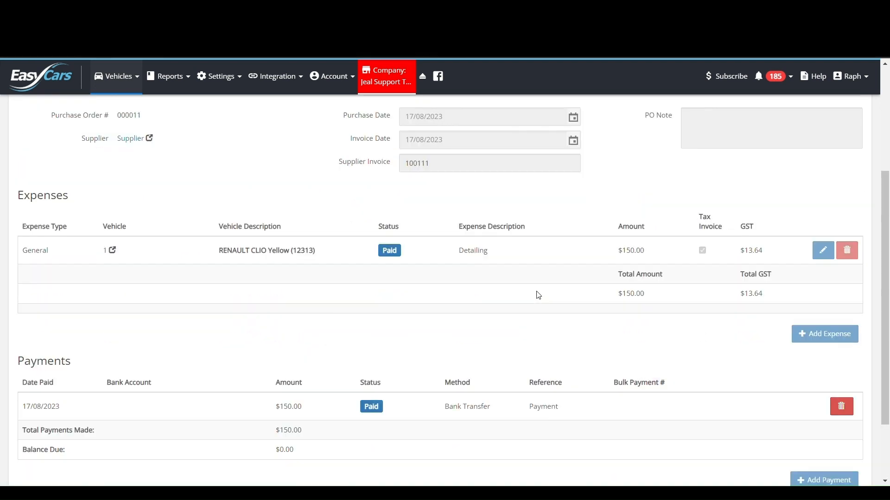
- Return to the linked Renault Clio, open its paid Detailing expense for editing, and save the row
left_click(106, 252)
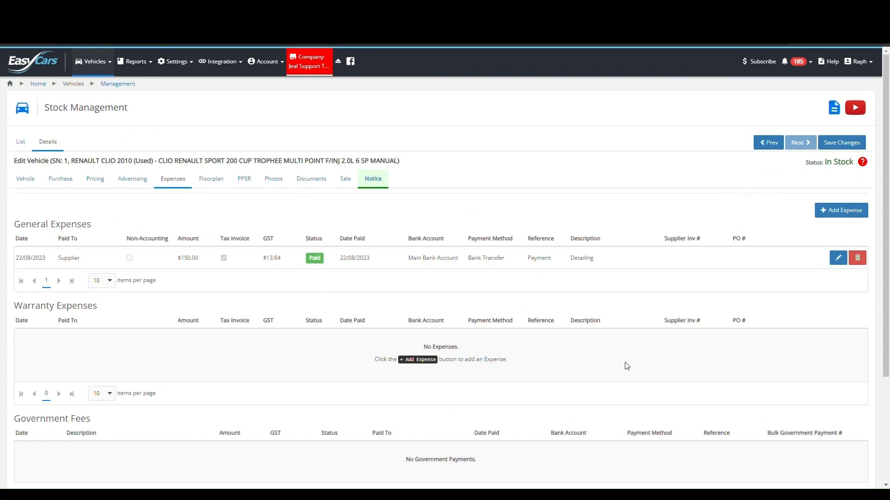
left_click(838, 257)
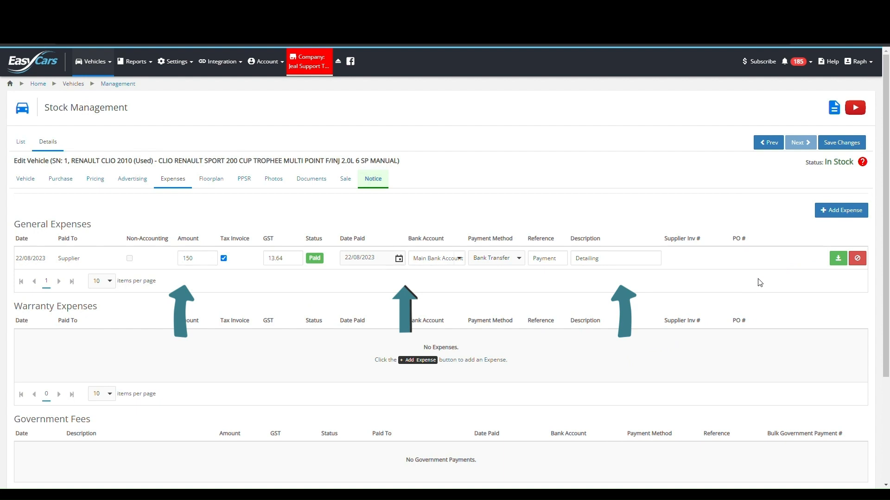
left_click(833, 264)
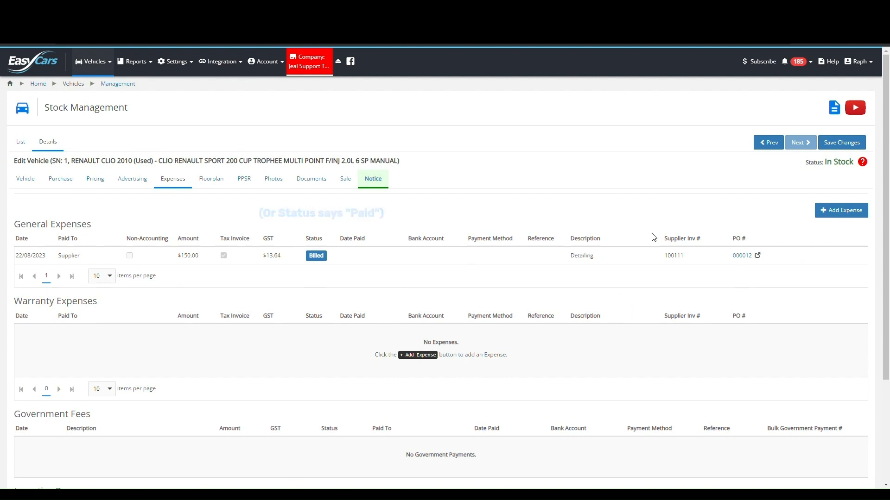
- Open the purchase order of the billed Detailing expense and cancel its bill
left_click(742, 256)
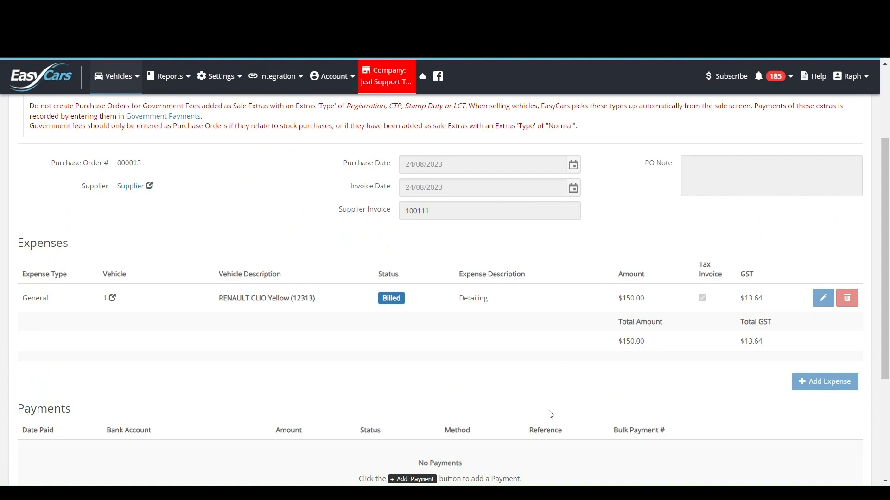
scroll(550, 415, "down", 3)
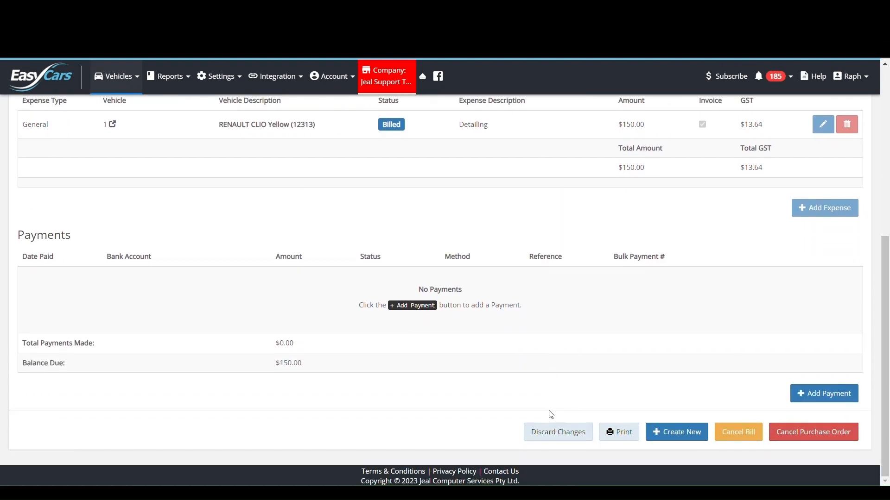
left_click(744, 436)
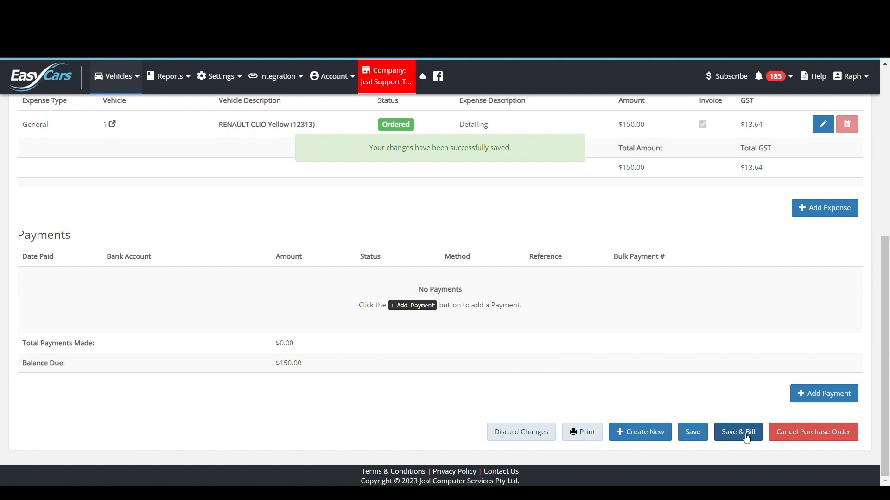
- Open the Detailing expense line in the unbilled purchase order for editing and save the line
scroll(731, 335, "up", 1)
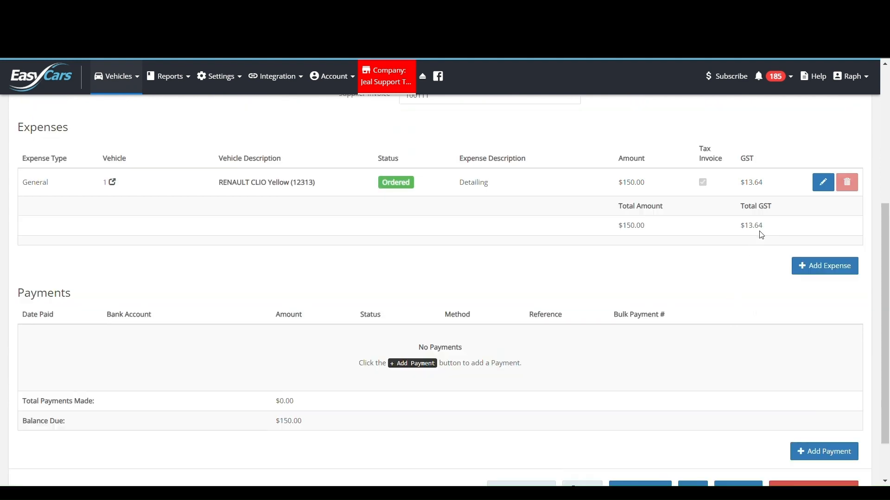
left_click(823, 182)
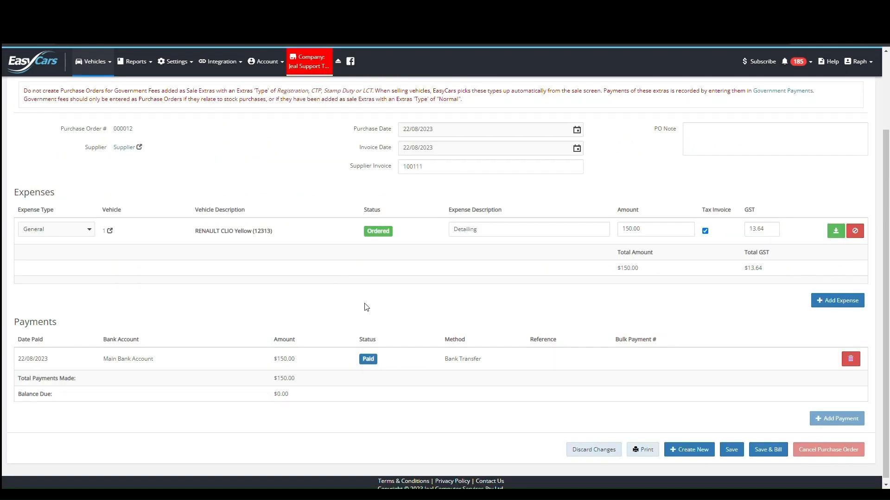
left_click(836, 231)
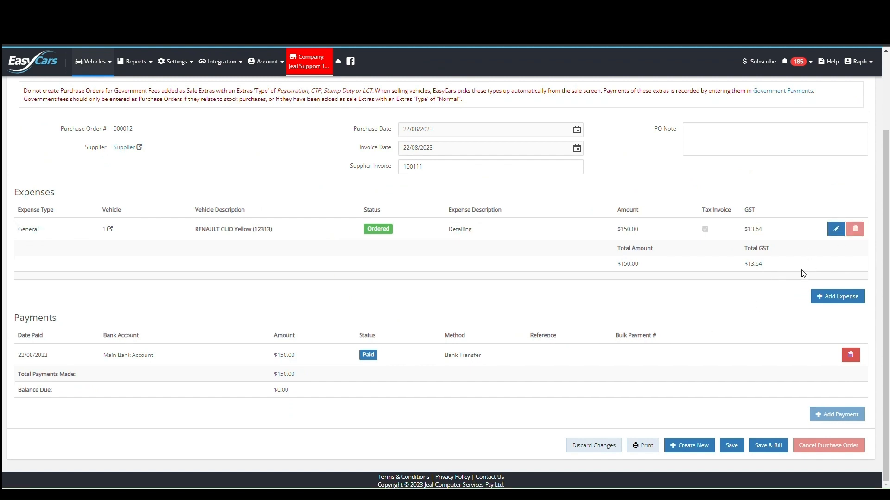
- Save and bill the edited purchase order for the Detailing expense
left_click(768, 446)
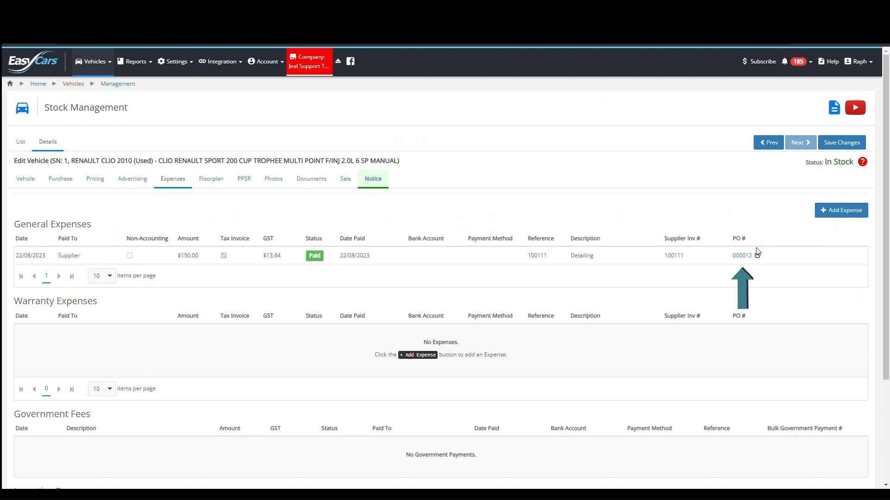
- Open the purchase order of the Renault Clio's Detailing expense and cancel the unbilled order
left_click(743, 256)
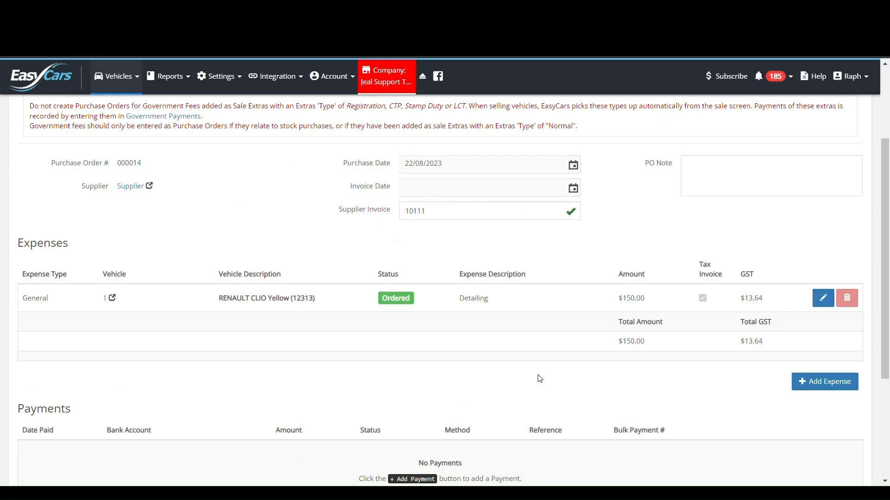
scroll(540, 379, "down", 3)
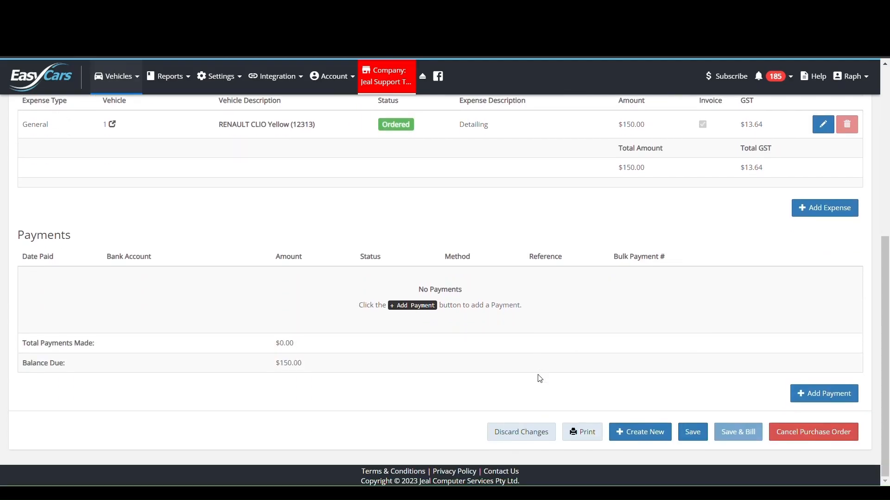
left_click(845, 447)
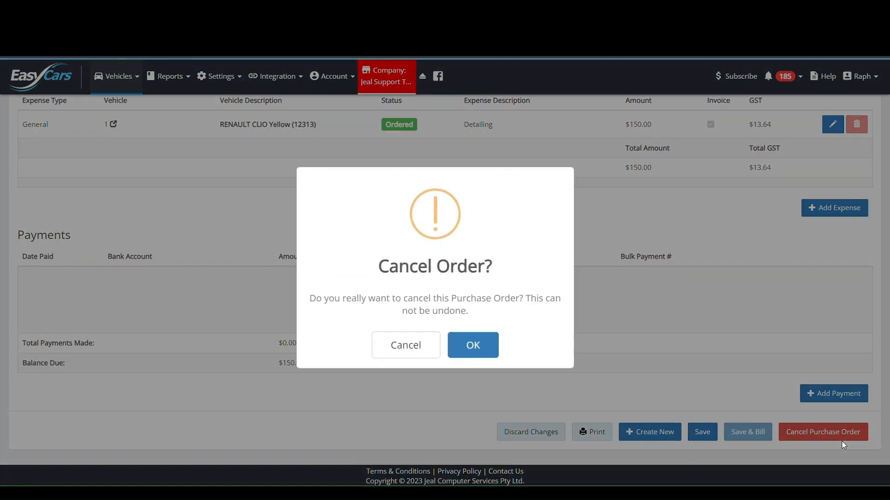
left_click(461, 345)
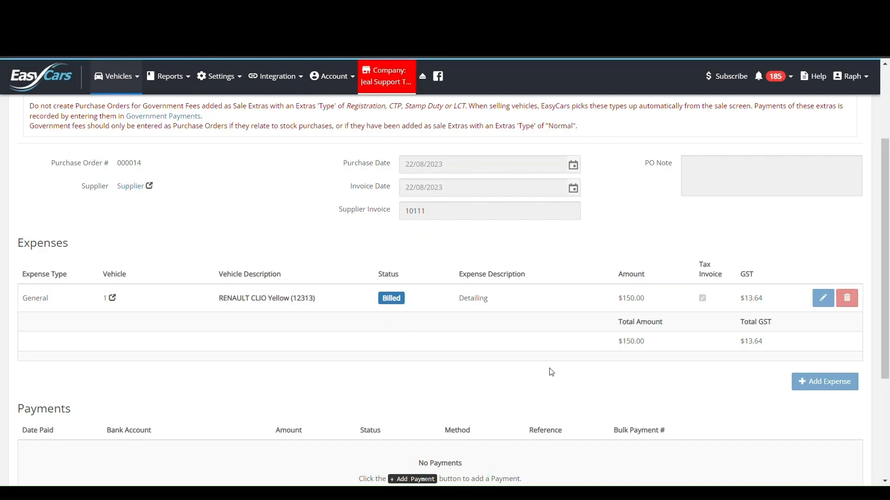
- Cancel the bill on the billed Detailing purchase order and cancel the purchase order itself
scroll(551, 373, "down", 3)
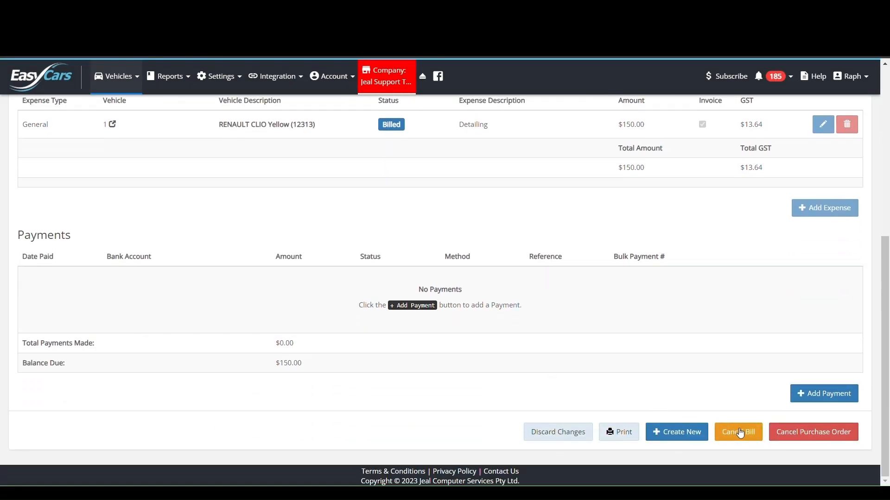
left_click(740, 434)
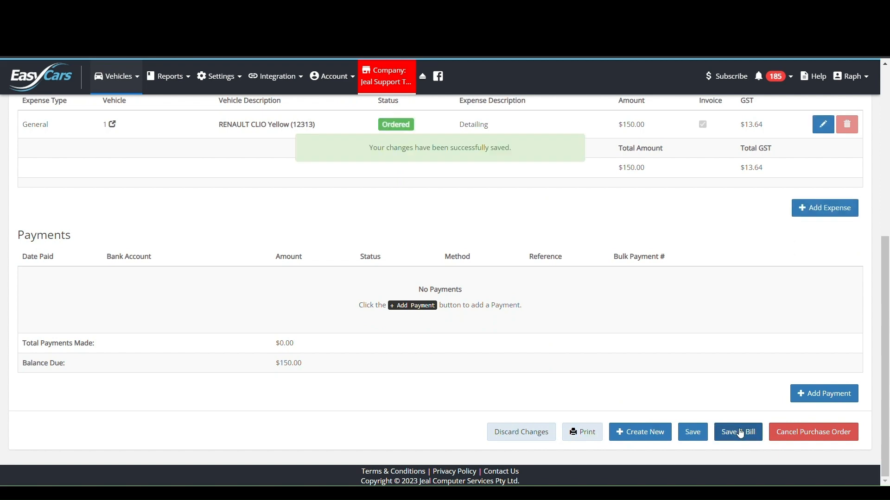
left_click(786, 432)
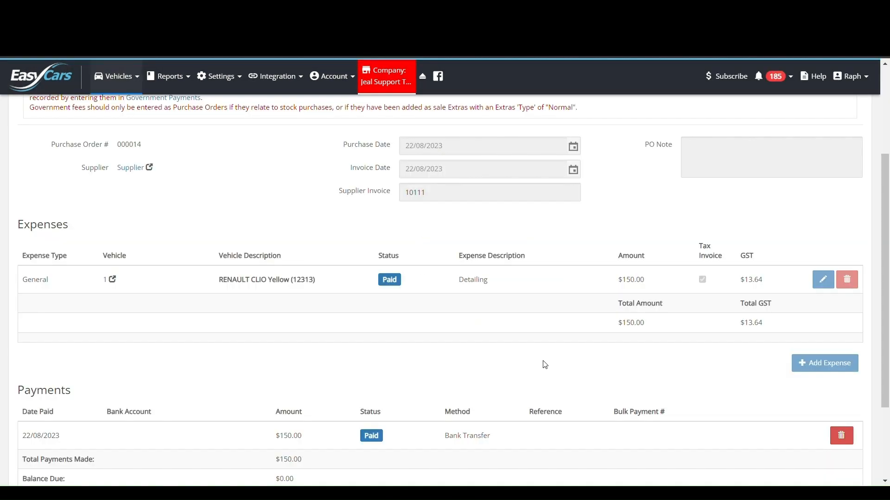
- Remove the $150 Bank Transfer payment from the paid Detailing purchase order
scroll(543, 364, "down", 3)
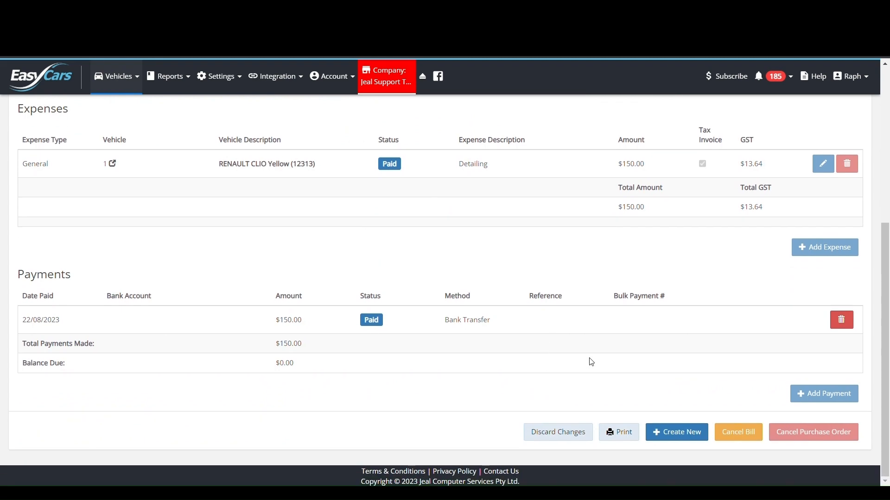
left_click(841, 320)
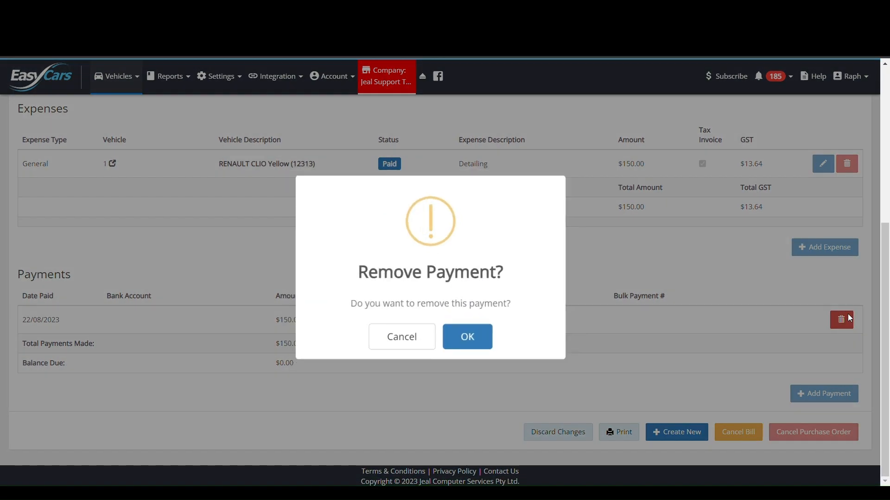
left_click(468, 338)
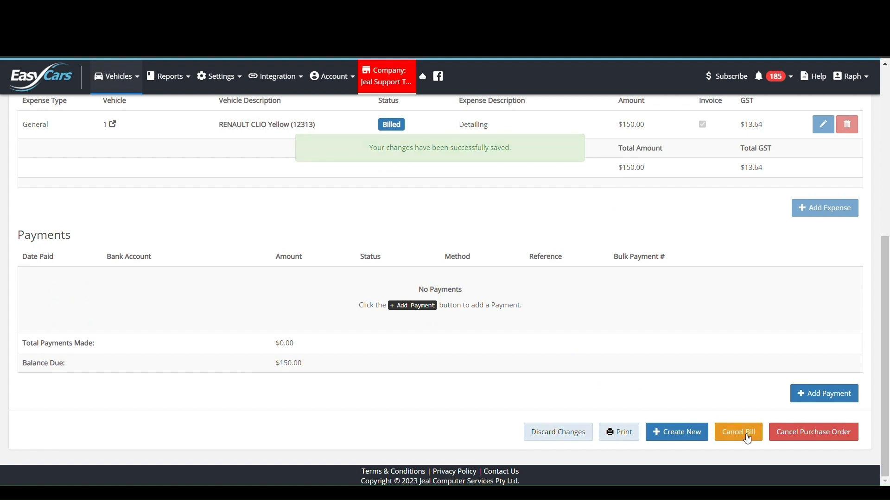
- Cancel the bill left after the payment removal and cancel the whole Detailing purchase order
left_click(741, 432)
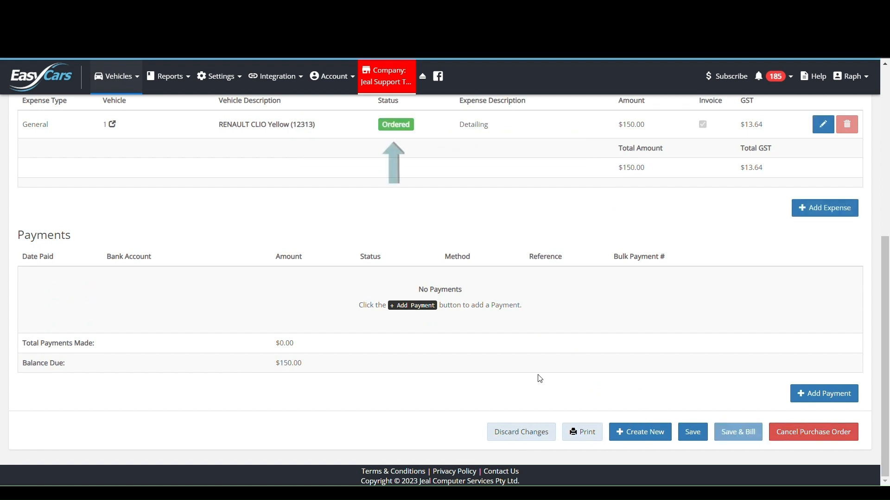
left_click(843, 439)
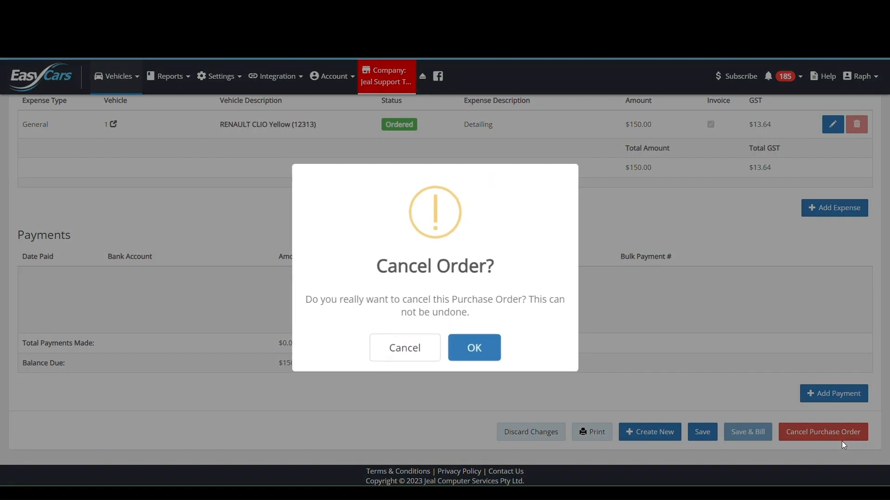
left_click(461, 345)
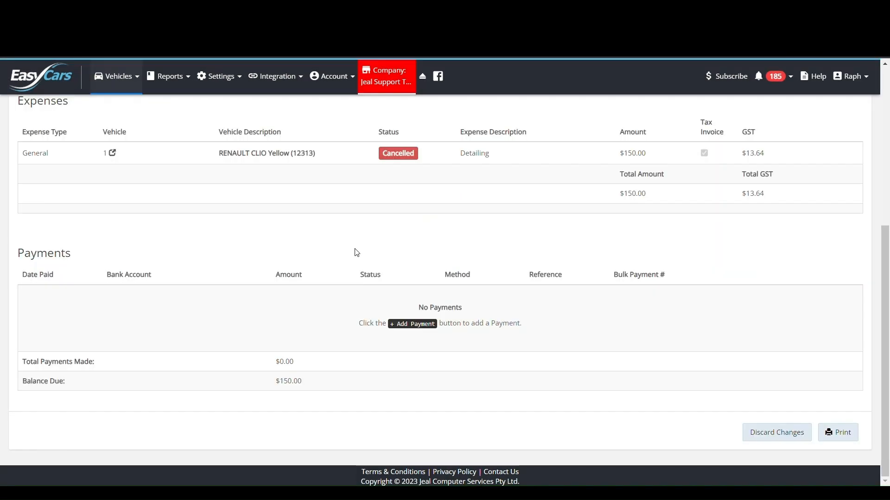
- Return to the Renault Clio linked to the cancelled purchase order and view its expenses
left_click(110, 154)
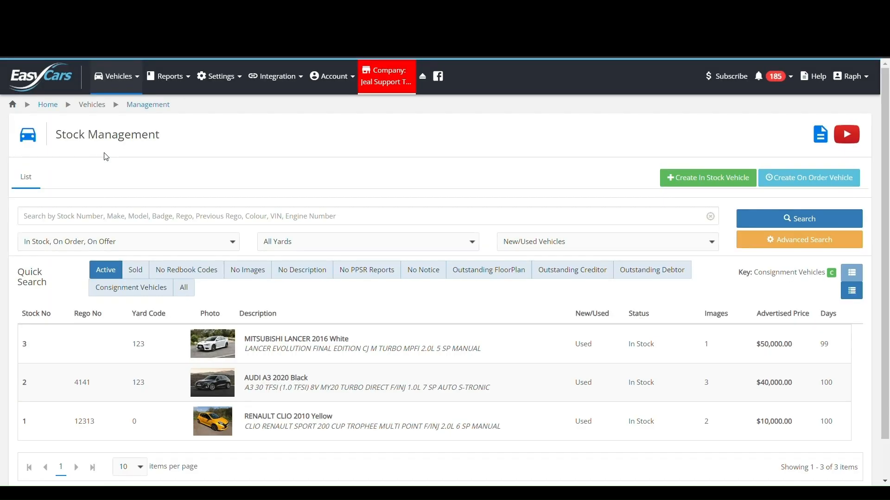
left_click(224, 228)
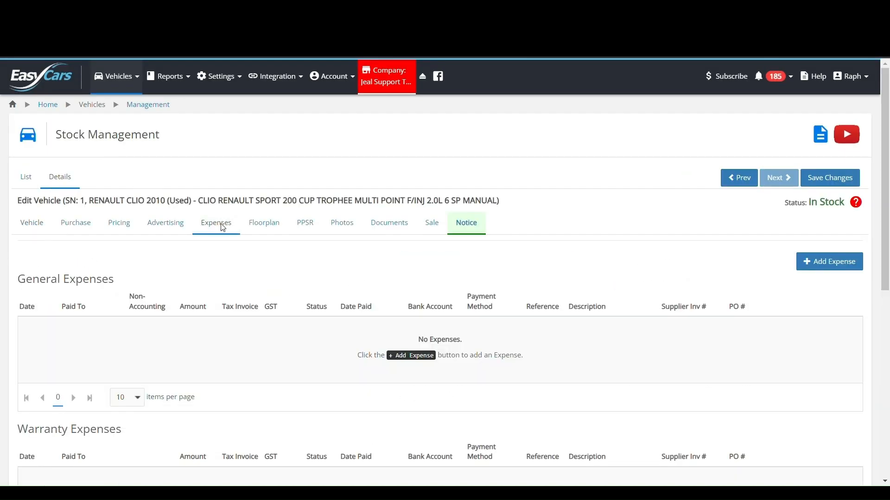